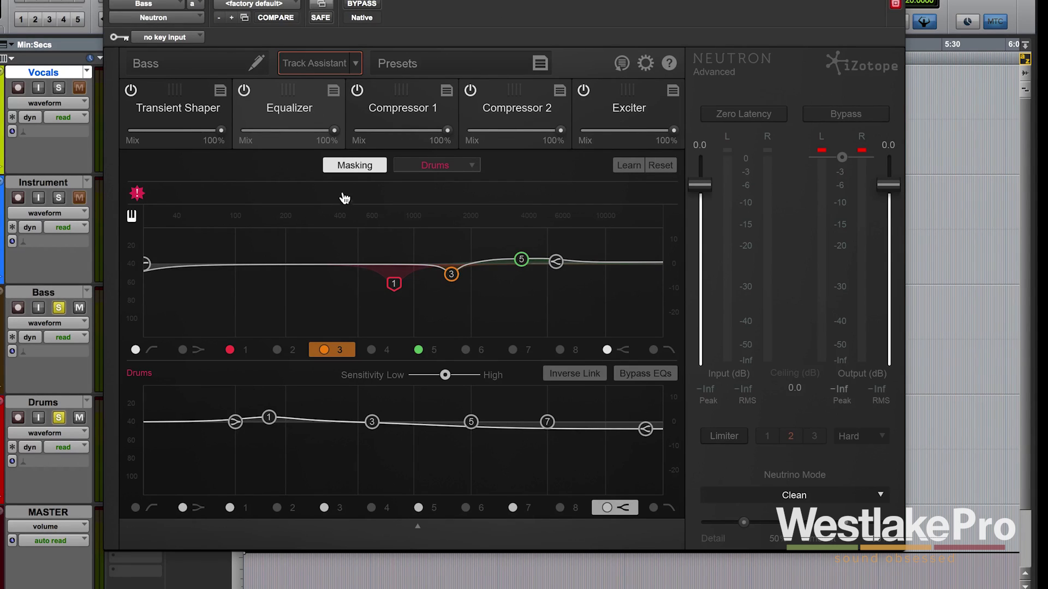
# - Turn off Masking so the Drums comparison disappears and the Bass EQ curve stands alone
pyautogui.click(353, 166)
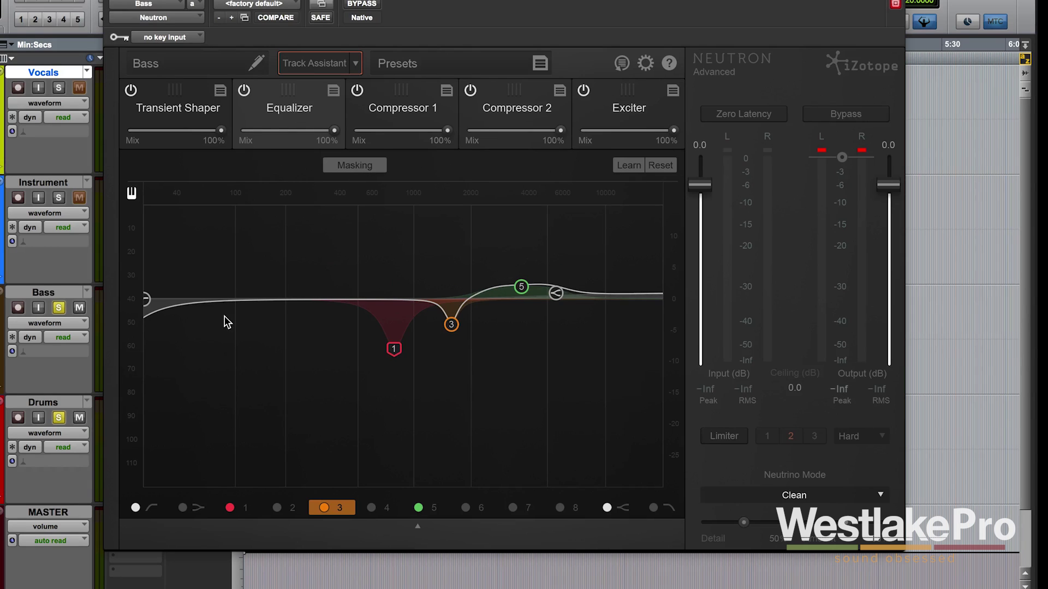
# - Close the Bass Neutron, check the Drums track's Neutron, then bring the Bass track's Neutron back up
pyautogui.press('super+w')
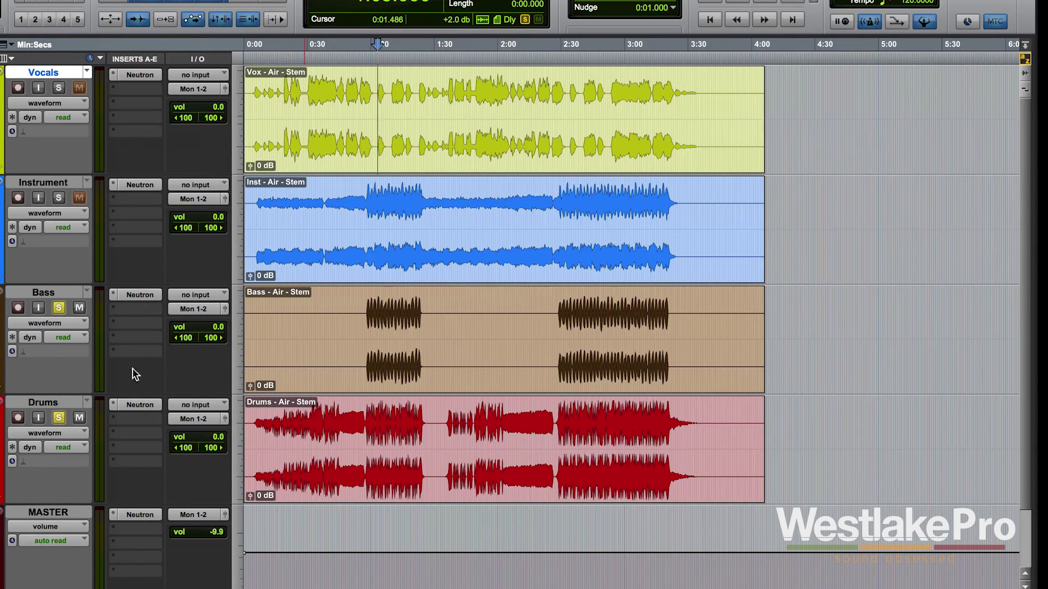
pyautogui.click(141, 402)
pyautogui.click(139, 295)
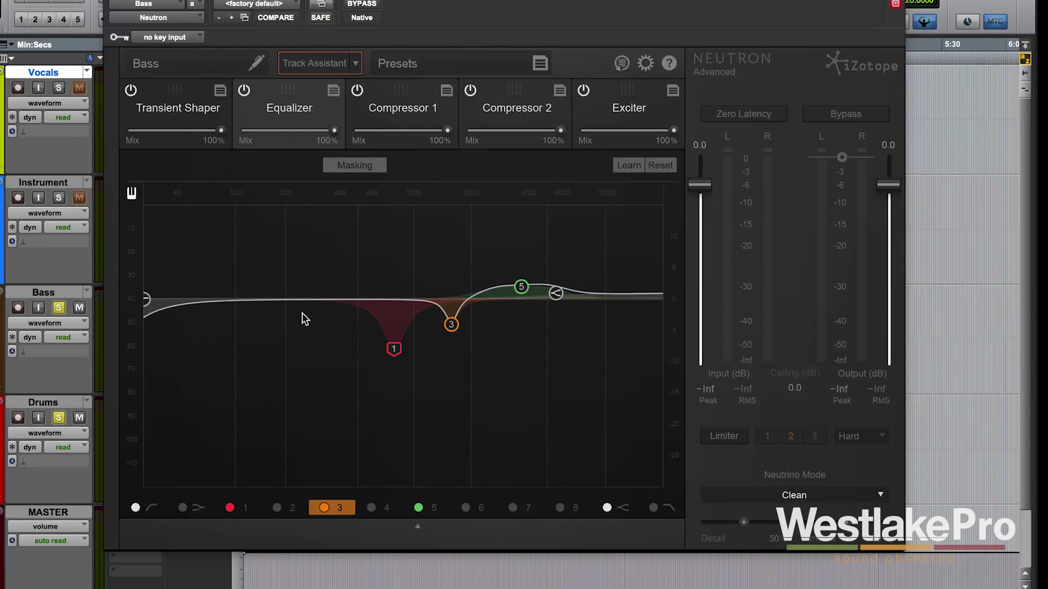
# - Show the band detail panel and turn on Masking with Drums as the comparison track
pyautogui.click(417, 526)
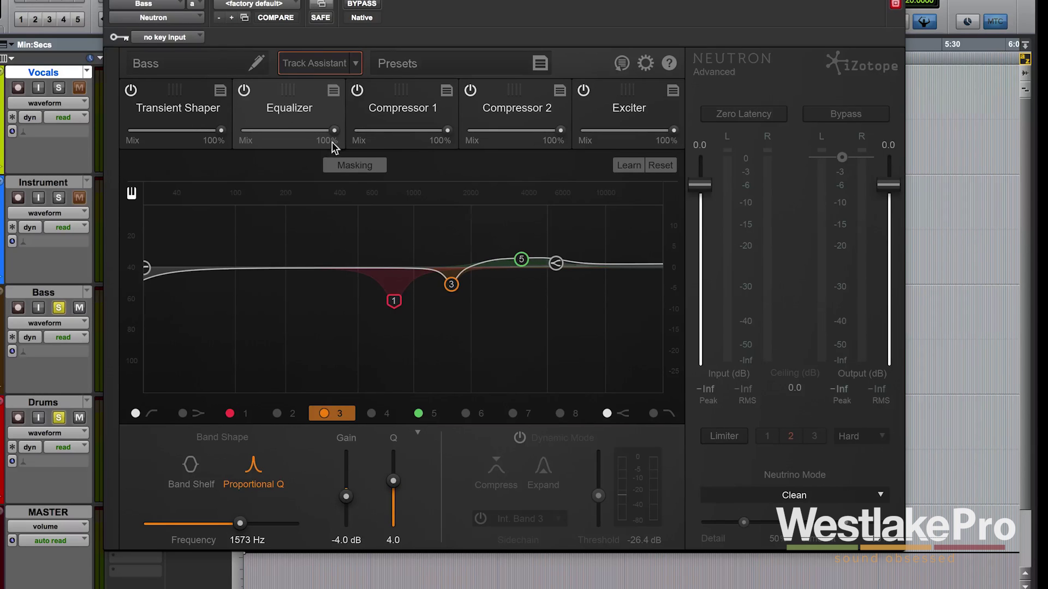
pyautogui.click(352, 165)
pyautogui.click(447, 167)
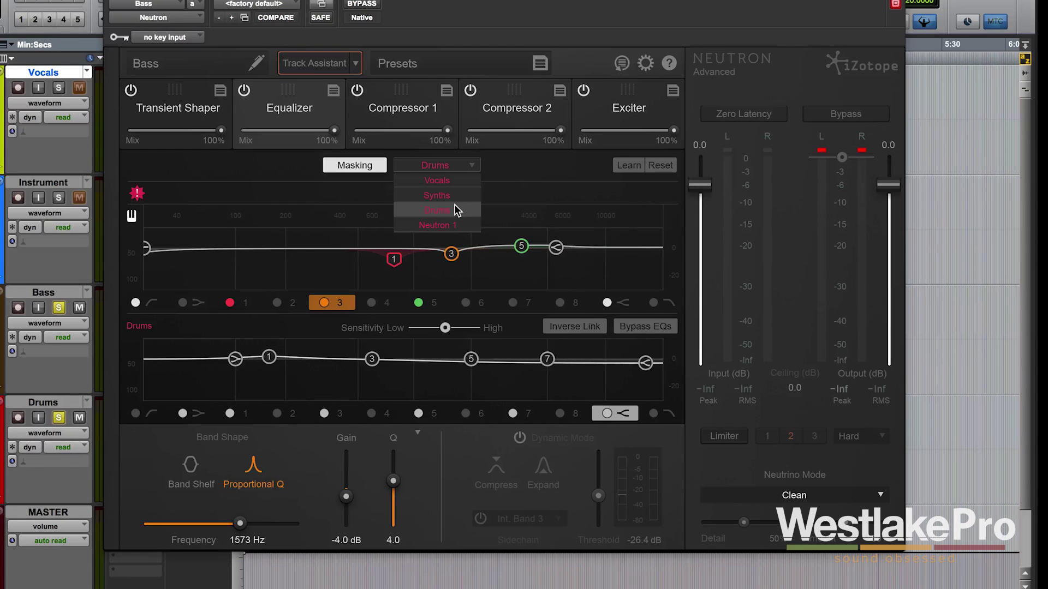
pyautogui.click(454, 210)
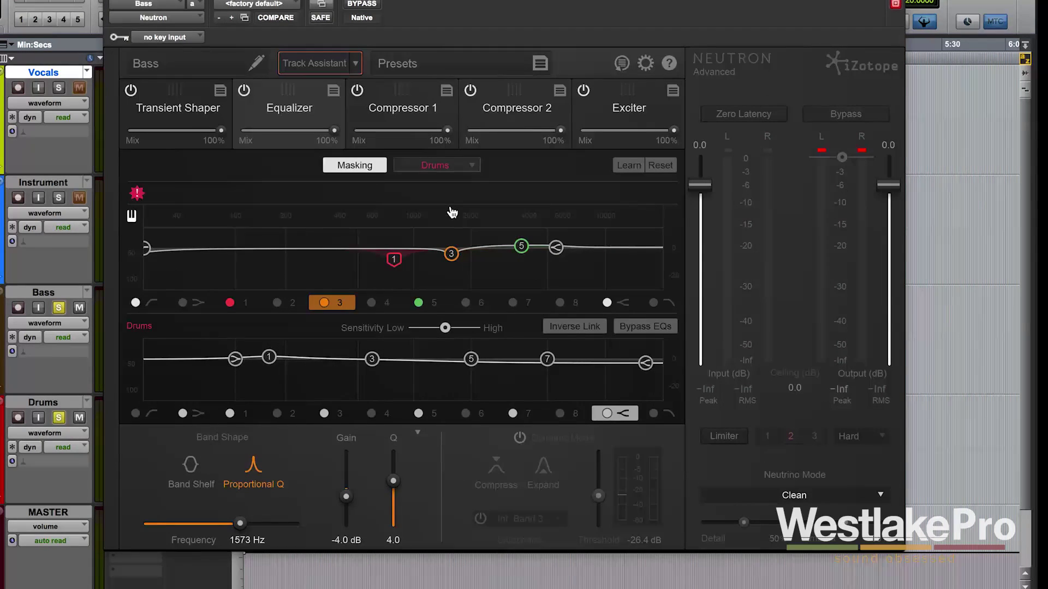
# - Toggle the Drums masking comparison off and on several times to compare, leaving it on
pyautogui.click(356, 165)
pyautogui.click(356, 165)
pyautogui.click(350, 165)
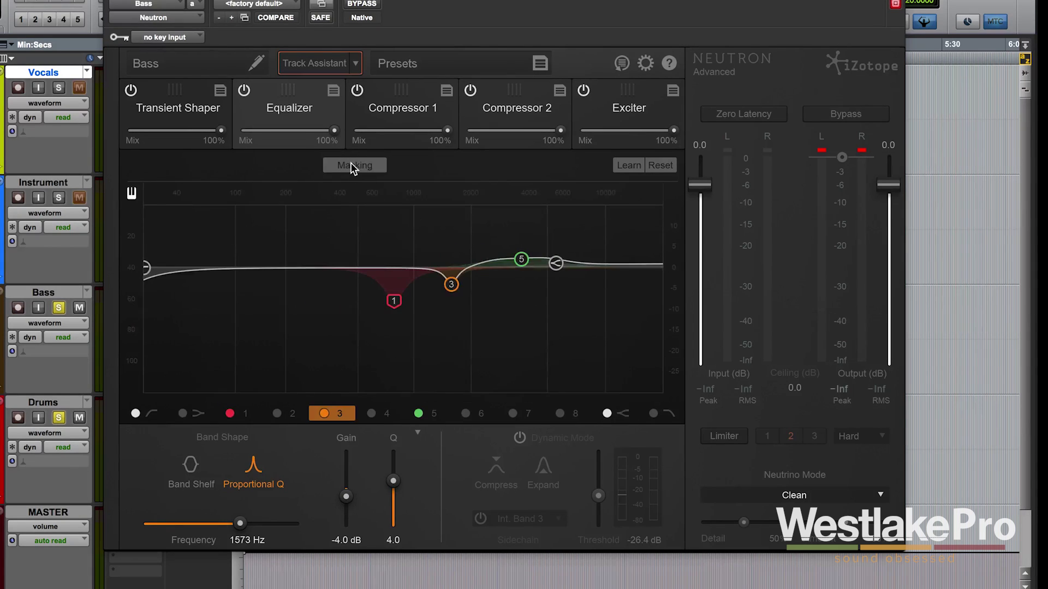
pyautogui.click(350, 165)
pyautogui.click(350, 165)
pyautogui.click(350, 165)
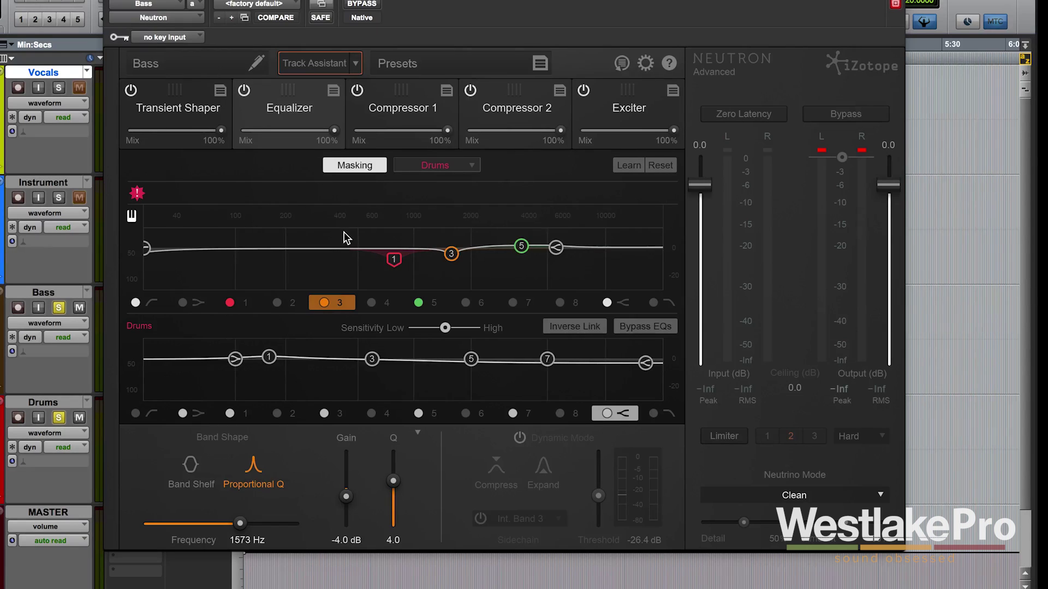
pyautogui.click(364, 164)
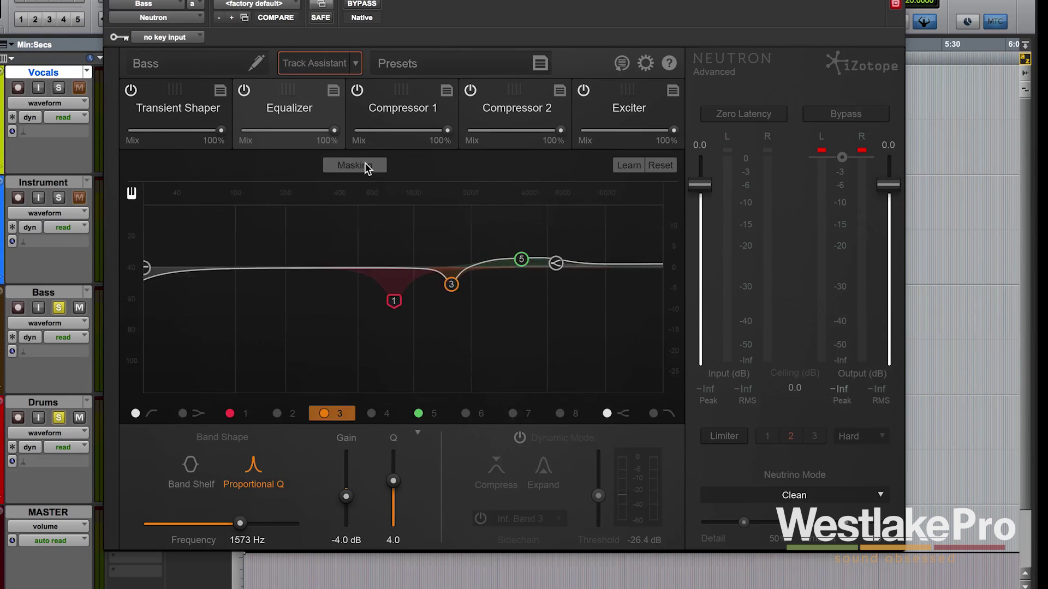
pyautogui.click(364, 163)
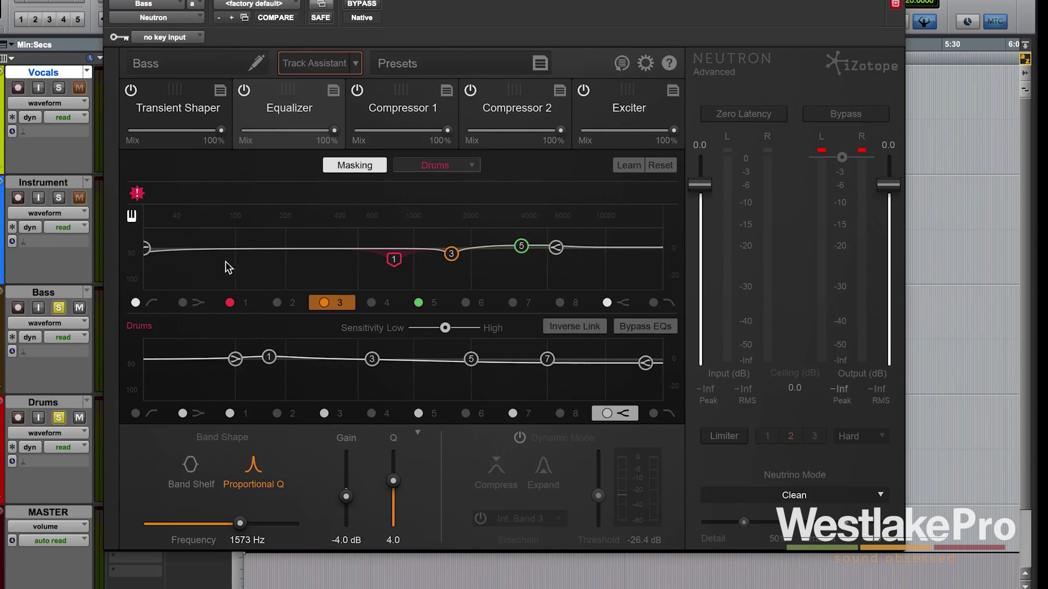
pyautogui.press('space')
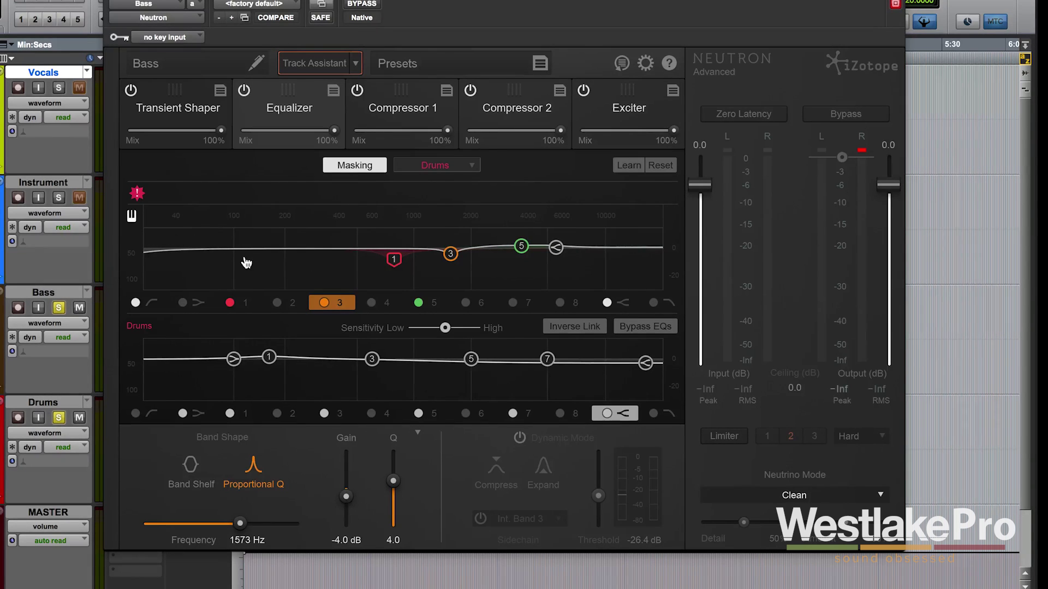
pyautogui.press('space')
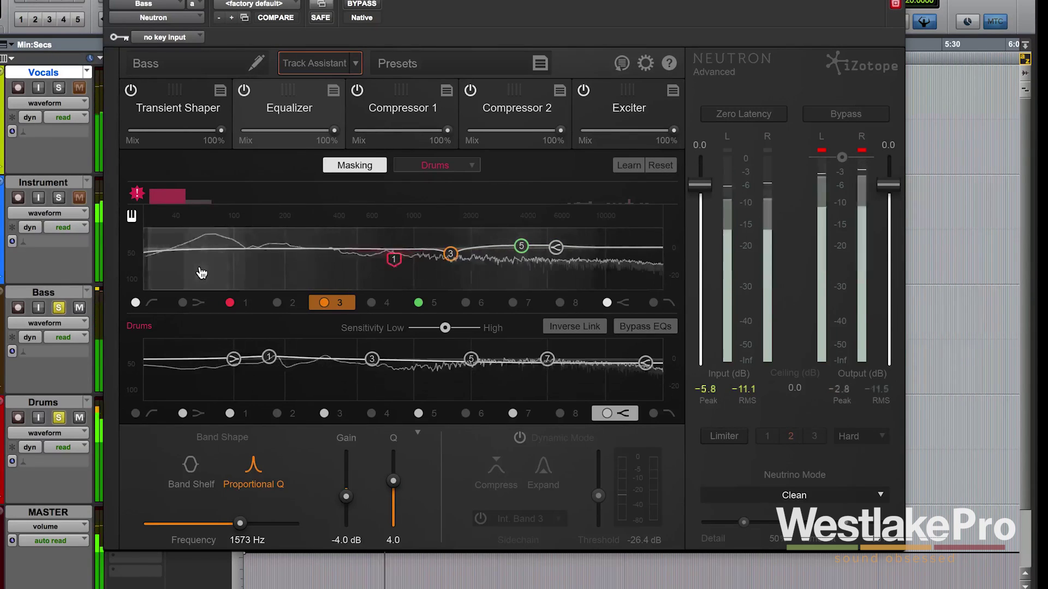
pyautogui.press('space')
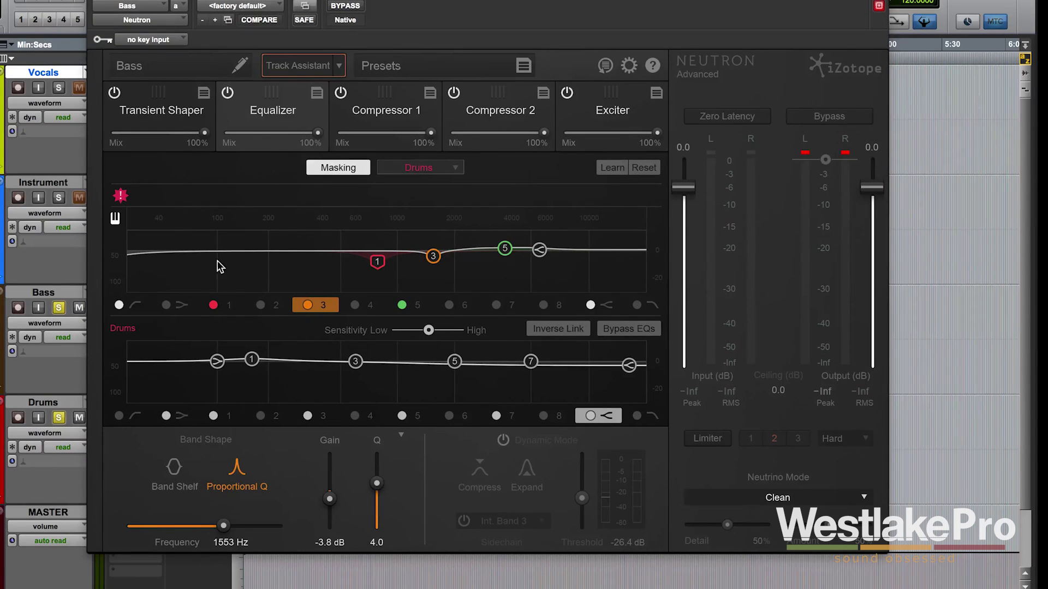
# - Enable band 2 as a wide low cut near 56 Hz, -5.5 dB, Q 0.9, and audition it
pyautogui.click(261, 305)
pyautogui.moveTo(312, 258); pyautogui.dragTo(178, 261)
pyautogui.press('space')
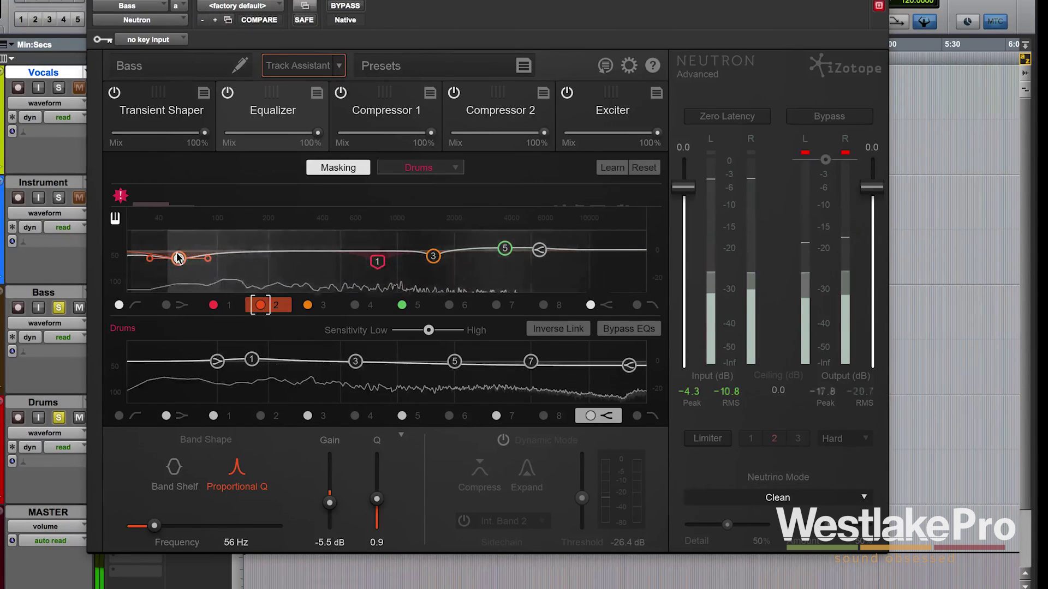
pyautogui.press('space')
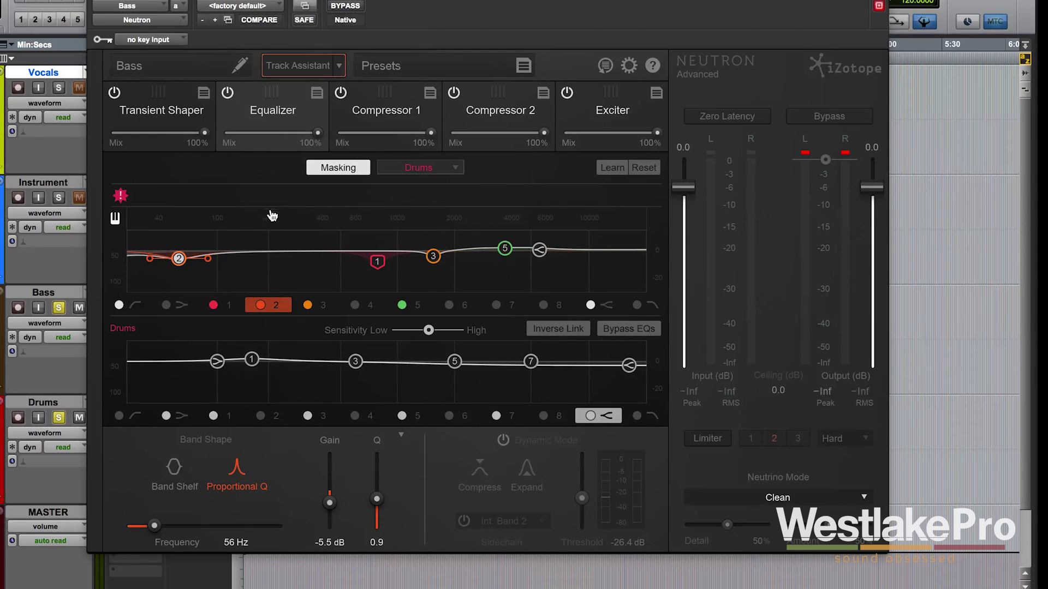
# - Bypass and re-enable band 2, move its cut to about 51 Hz, -8.4 dB, and play back
pyautogui.click(261, 305)
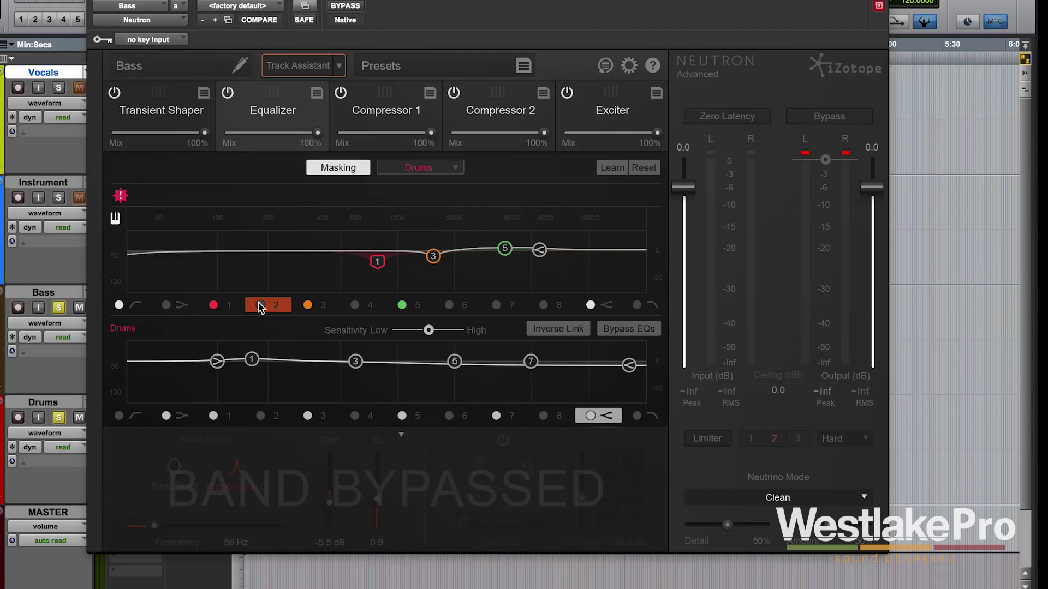
pyautogui.click(260, 415)
pyautogui.moveTo(311, 357); pyautogui.dragTo(148, 385)
pyautogui.press('space')
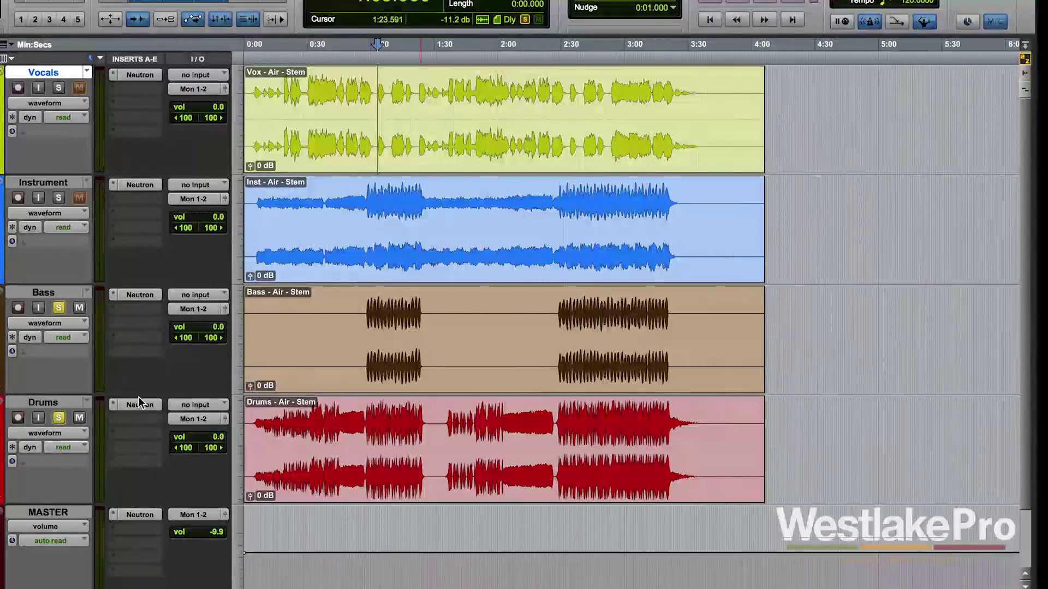
# - Bypass band 2's 55 Hz low cut in the Drums Neutron EQ, then return to the Bass Neutron
pyautogui.click(139, 404)
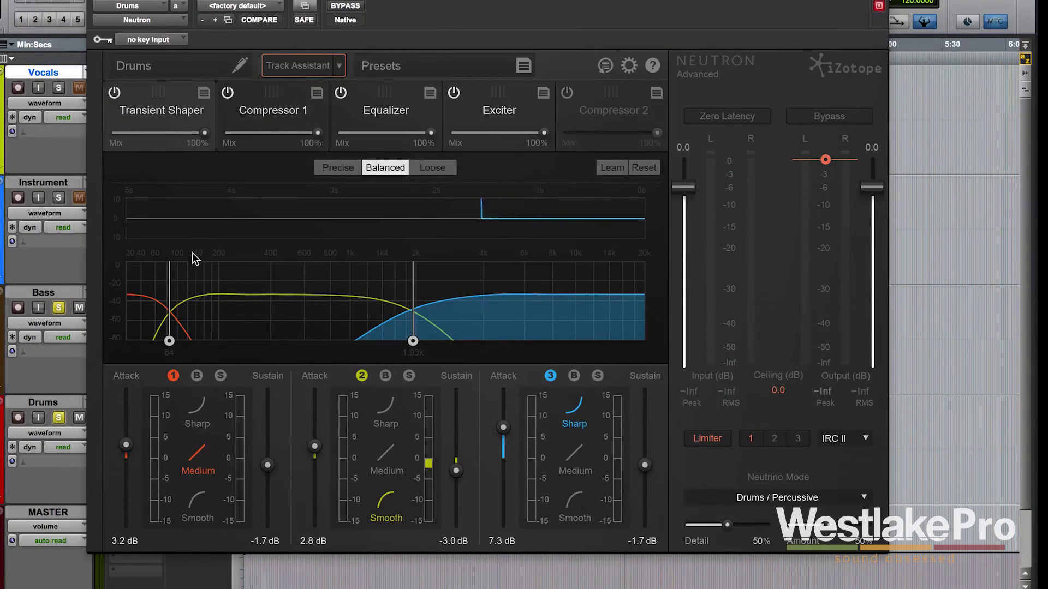
pyautogui.click(375, 115)
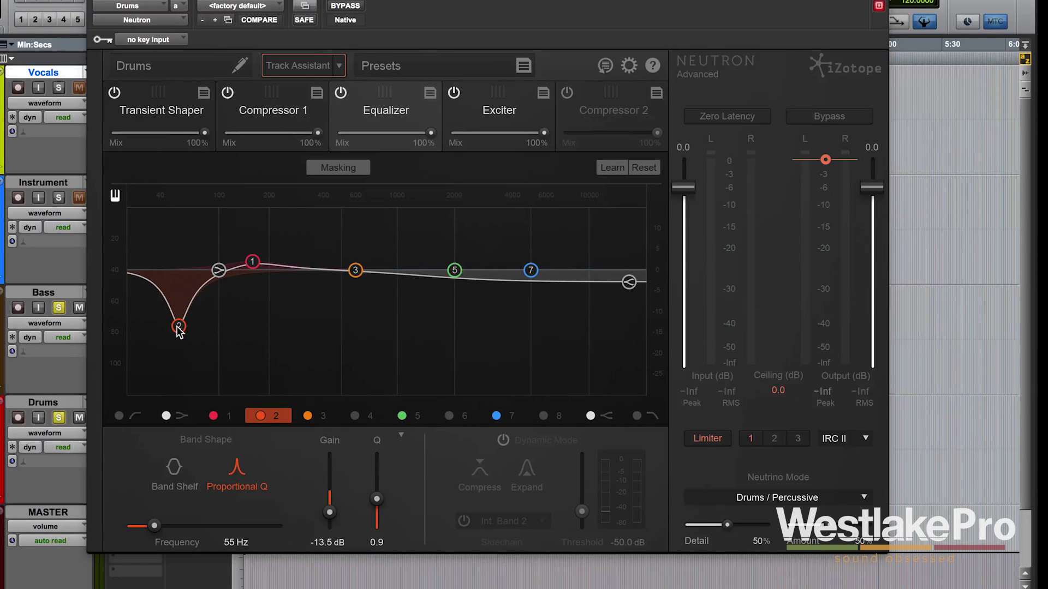
pyautogui.click(260, 416)
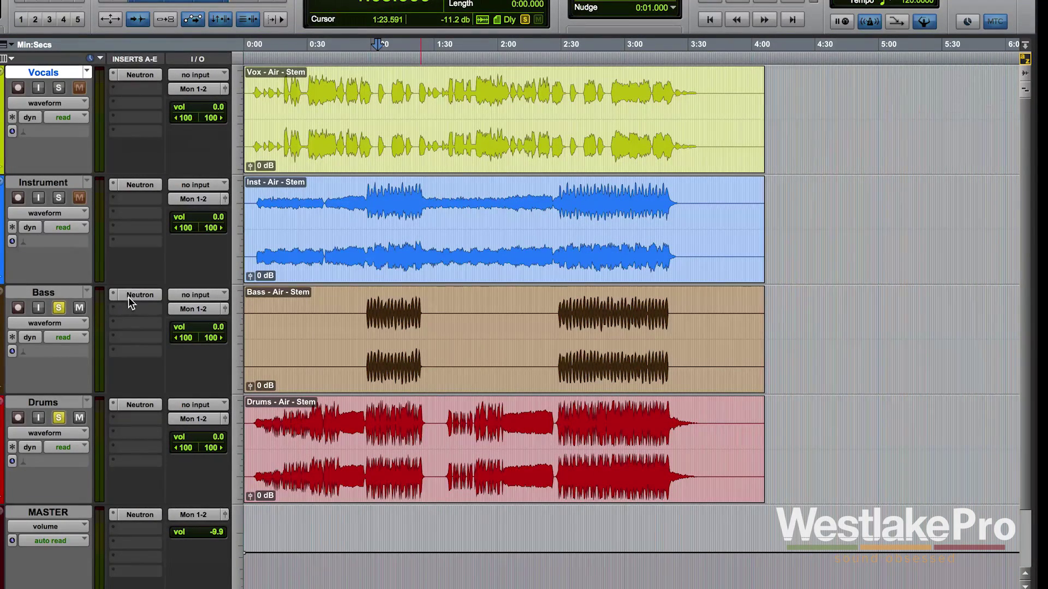
pyautogui.click(128, 298)
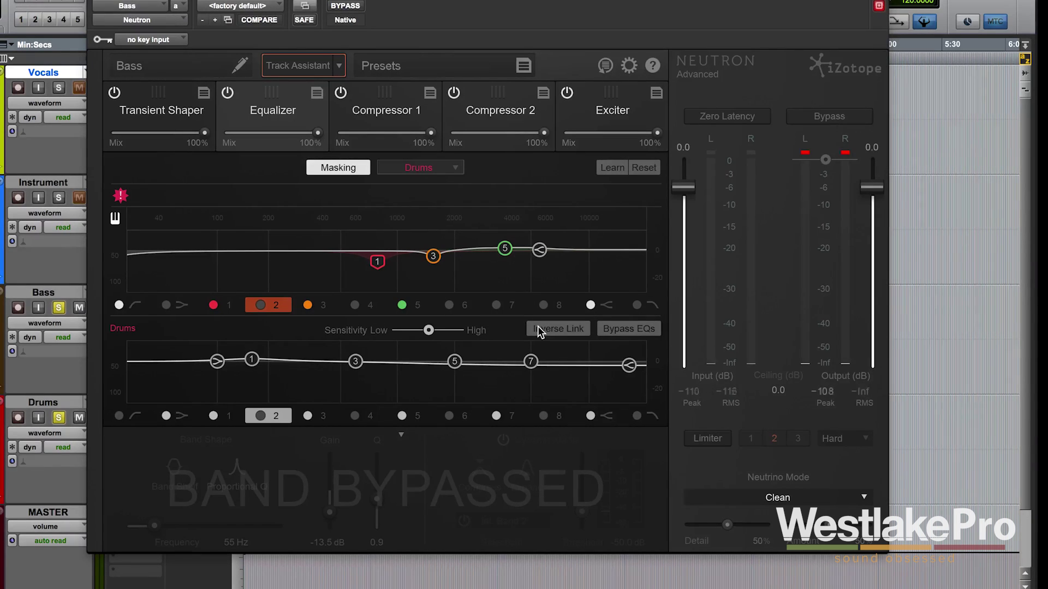
# - Compare the mix with Bypass EQs on and off during playback, then enable Inverse Link
pyautogui.click(615, 329)
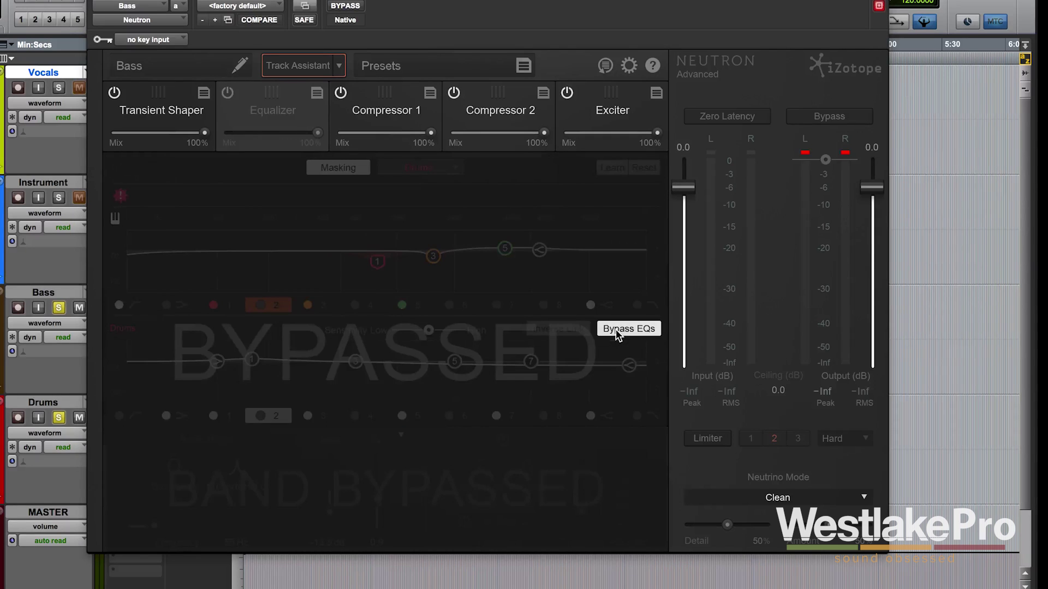
pyautogui.press('space')
pyautogui.click(620, 329)
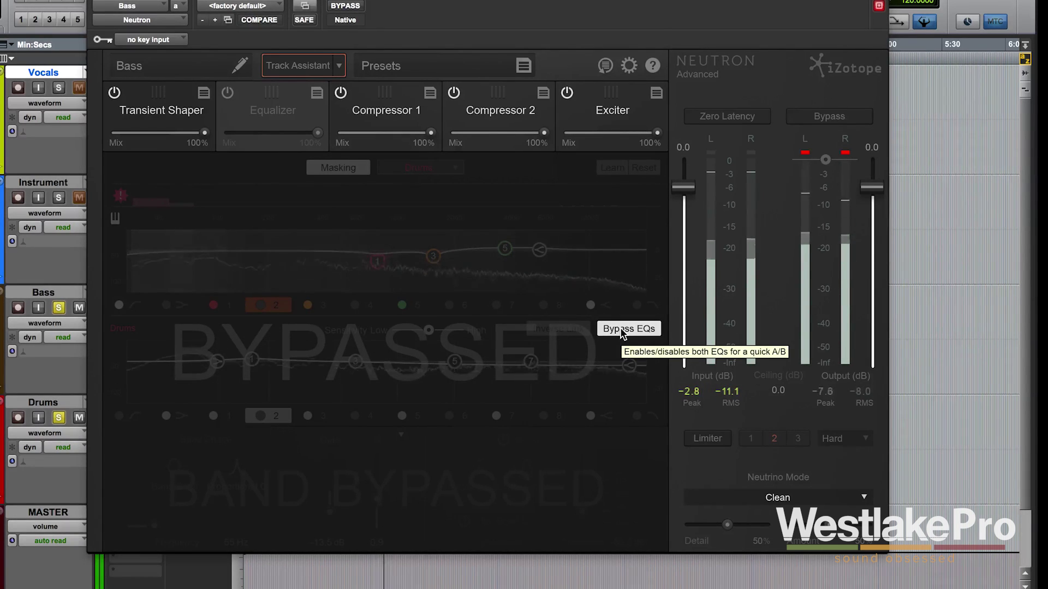
pyautogui.click(619, 327)
pyautogui.press('space')
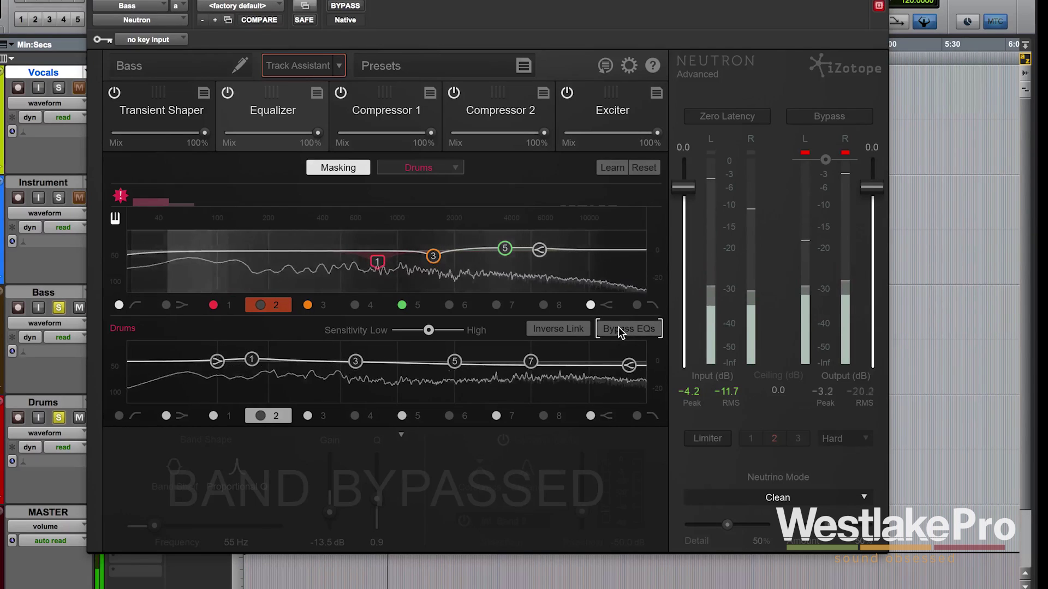
pyautogui.press('space')
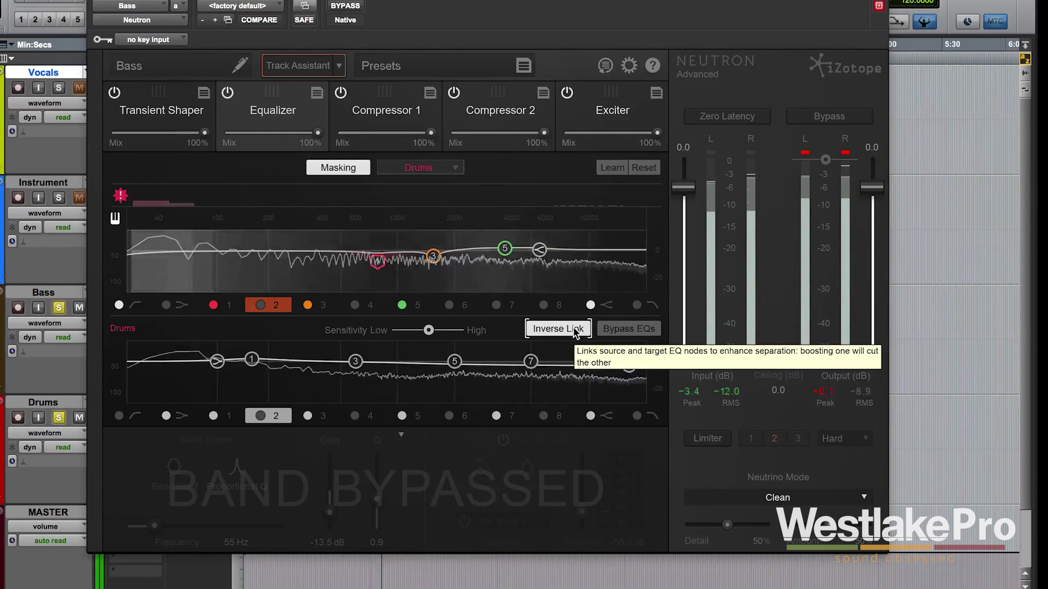
pyautogui.click(573, 328)
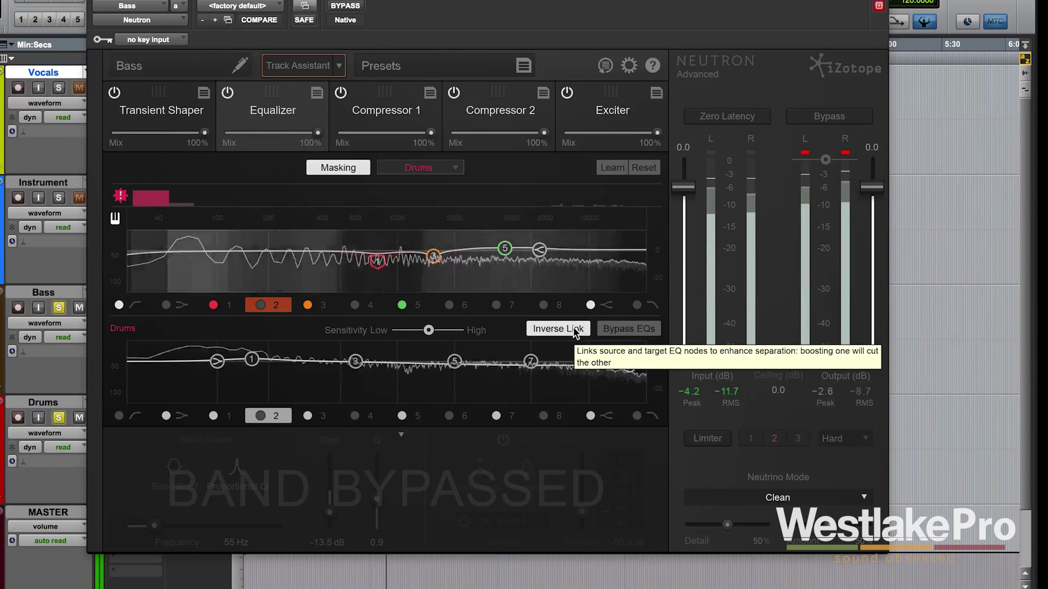
# - Stop playback and enable Bass band 4 as a 68 Hz, -2.1 dB cut mirrored on Drums
pyautogui.press('space')
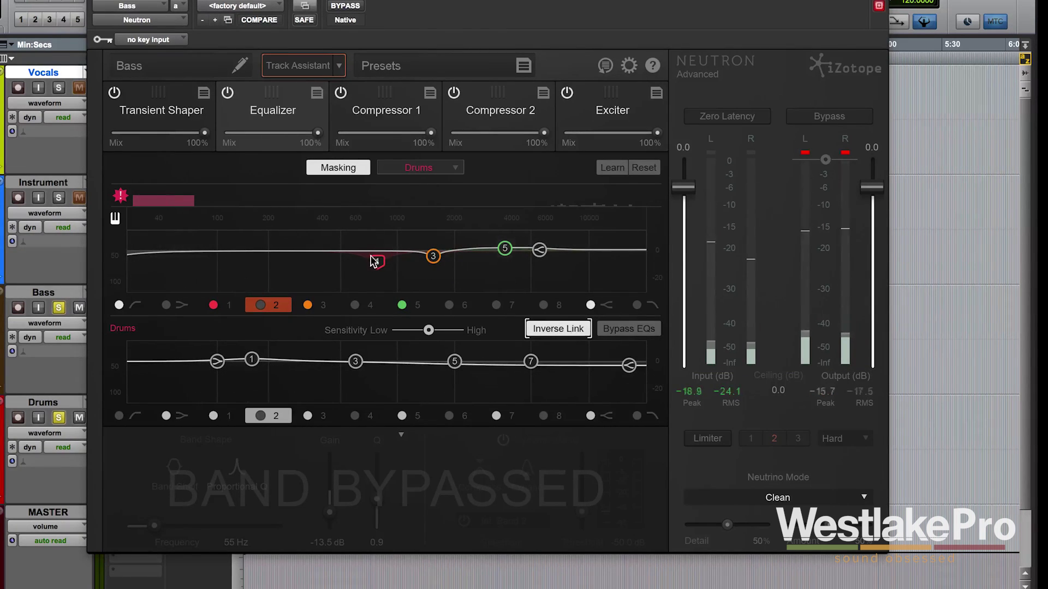
pyautogui.click(352, 304)
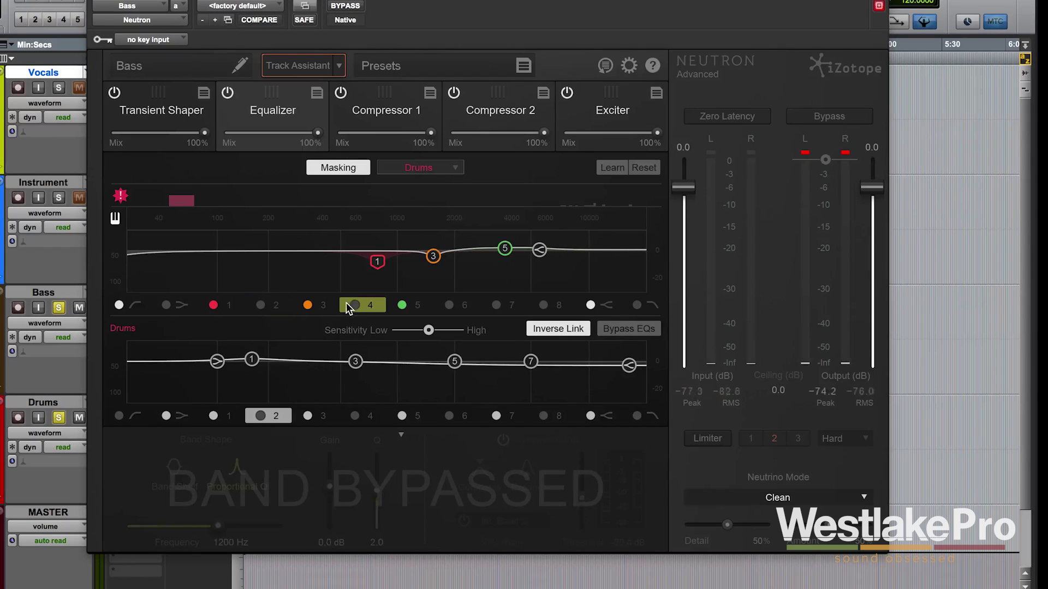
pyautogui.click(355, 304)
pyautogui.moveTo(410, 250); pyautogui.dragTo(198, 246)
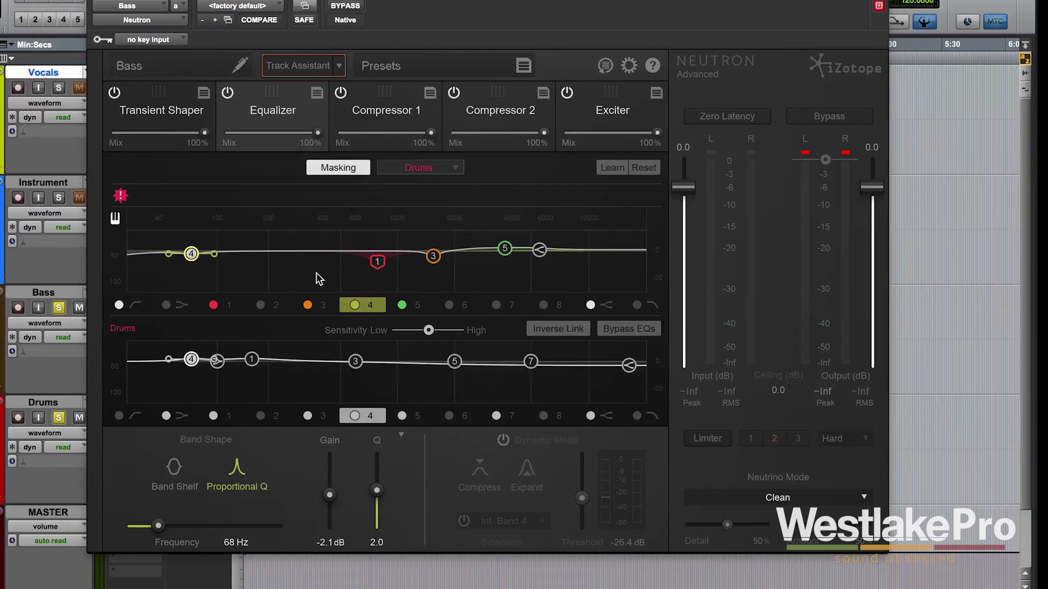
# - Bypass band 4 on both the Bass and Drums EQs and turn off the Masking comparison
pyautogui.click(355, 305)
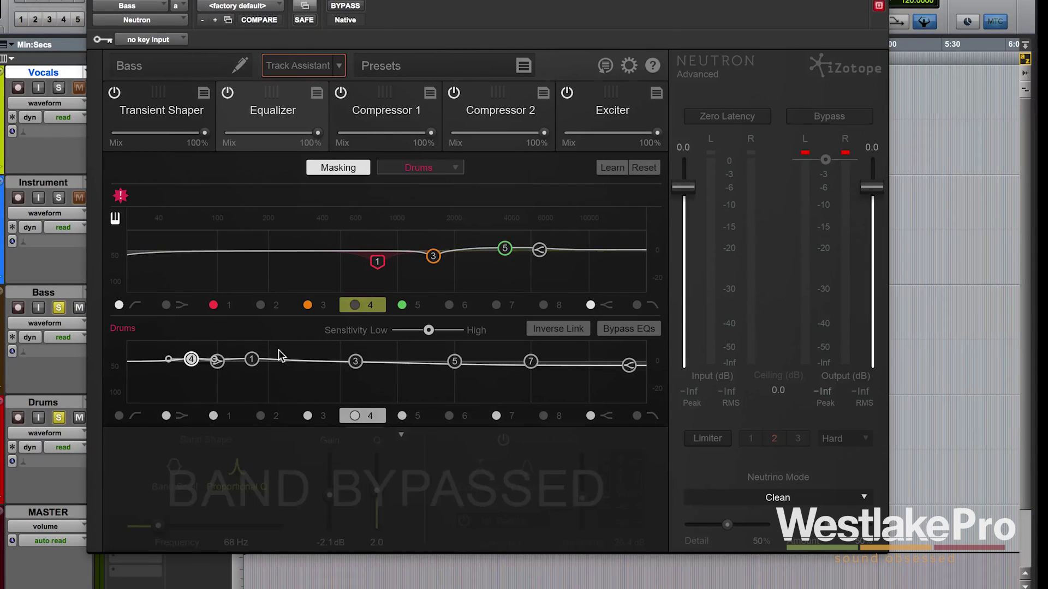
pyautogui.click(354, 415)
pyautogui.click(337, 167)
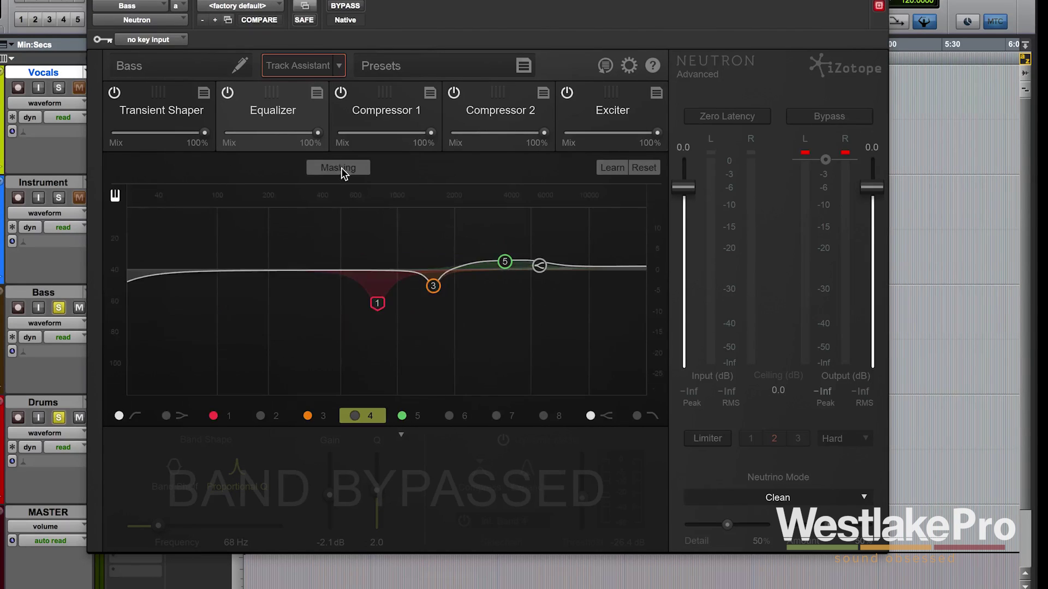